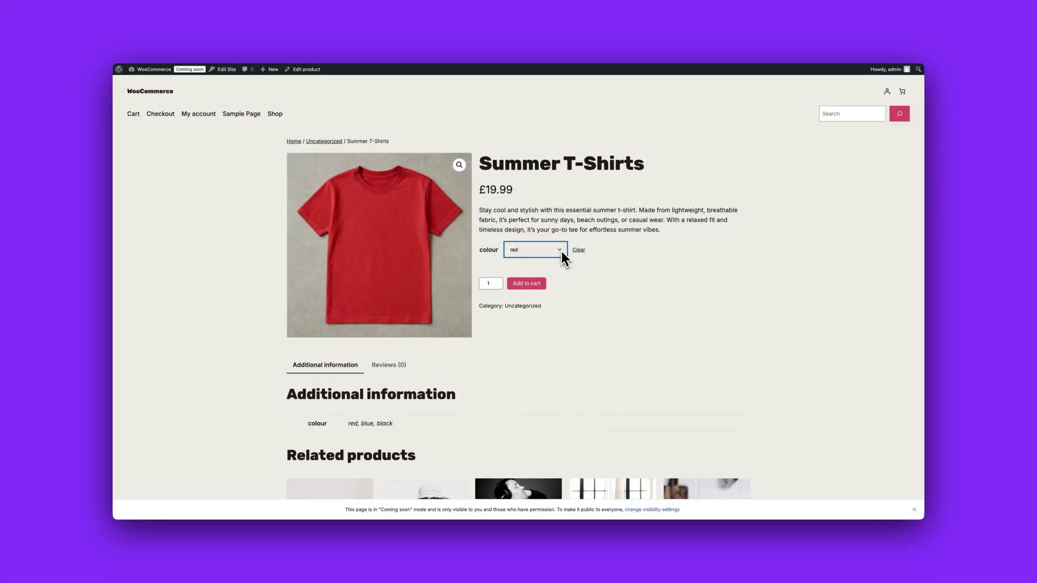
# Step: Preview the blue and black T-shirt colours, then switch back to red
pyautogui.click(562, 251)
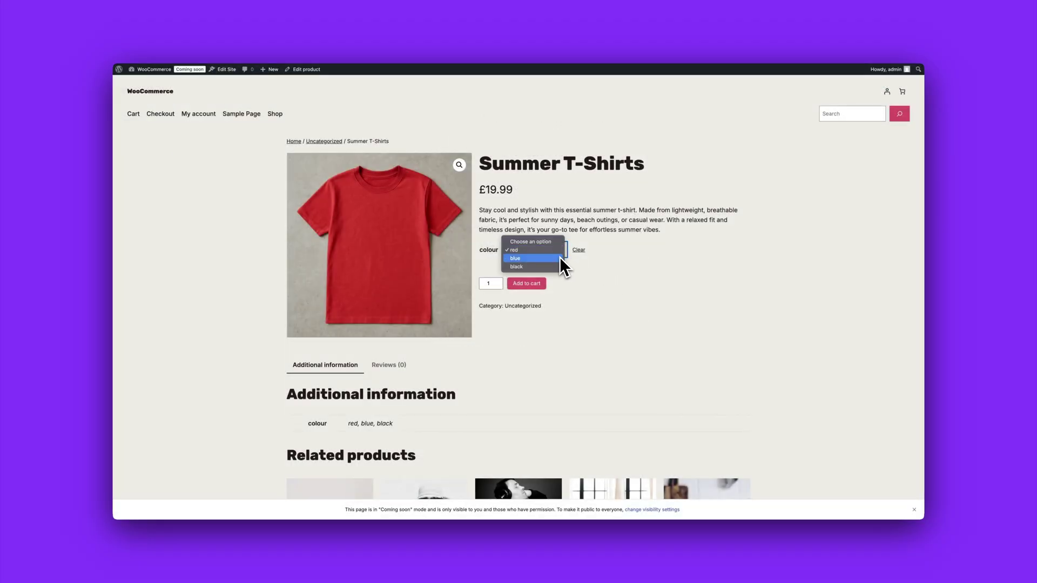
pyautogui.click(559, 259)
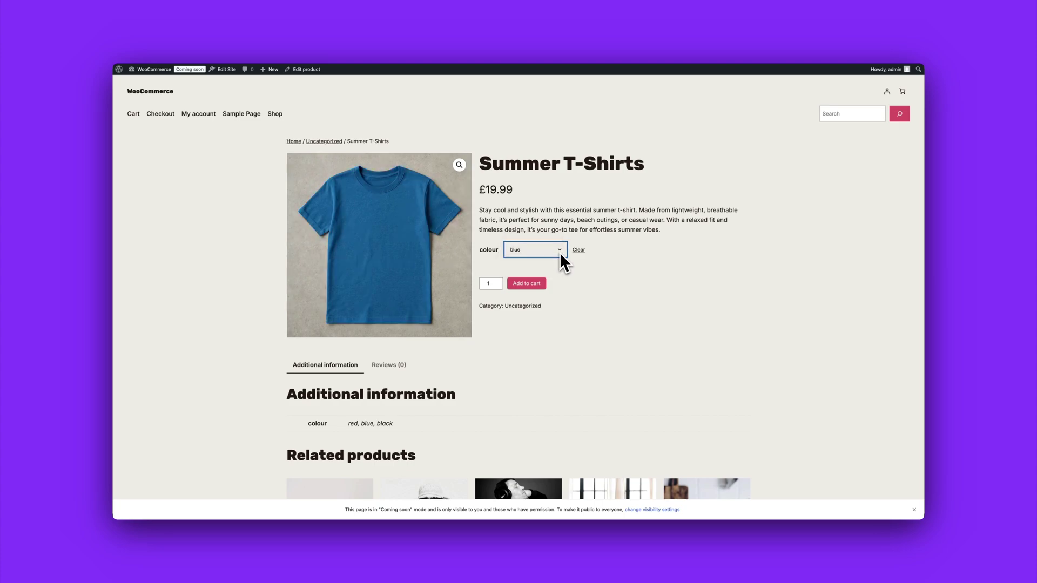
pyautogui.click(559, 250)
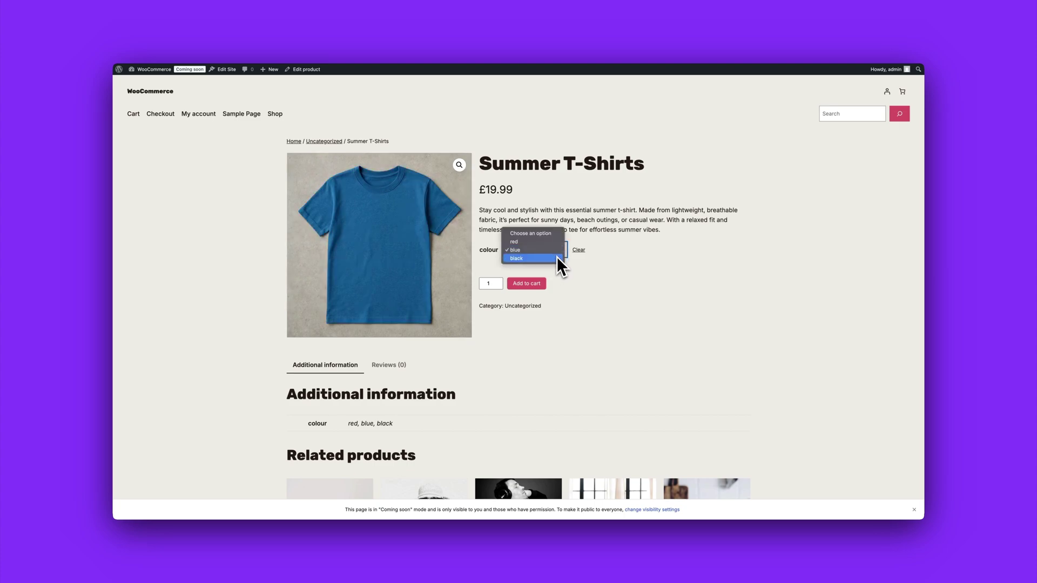
pyautogui.click(556, 257)
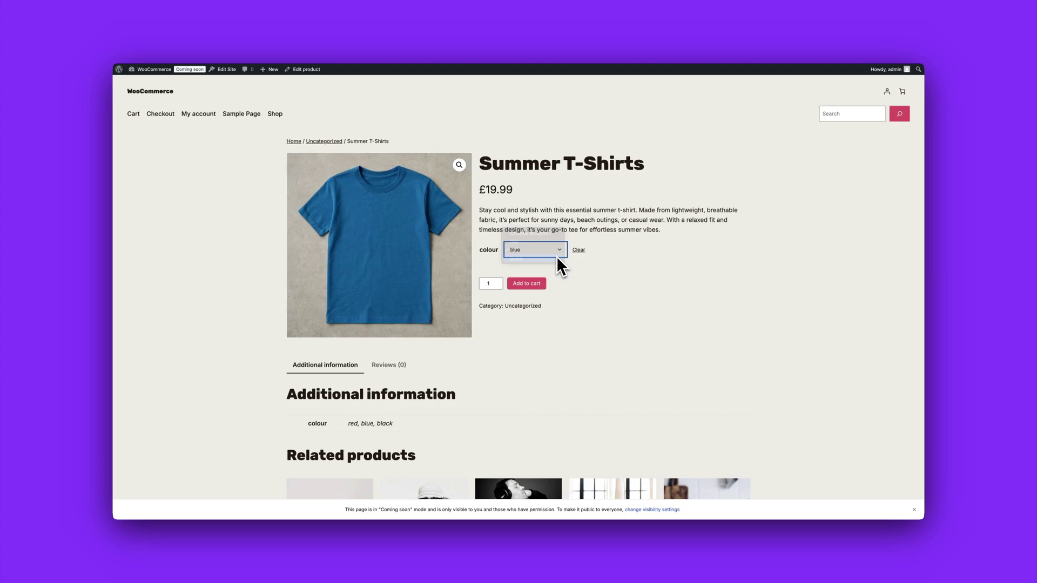
pyautogui.click(553, 253)
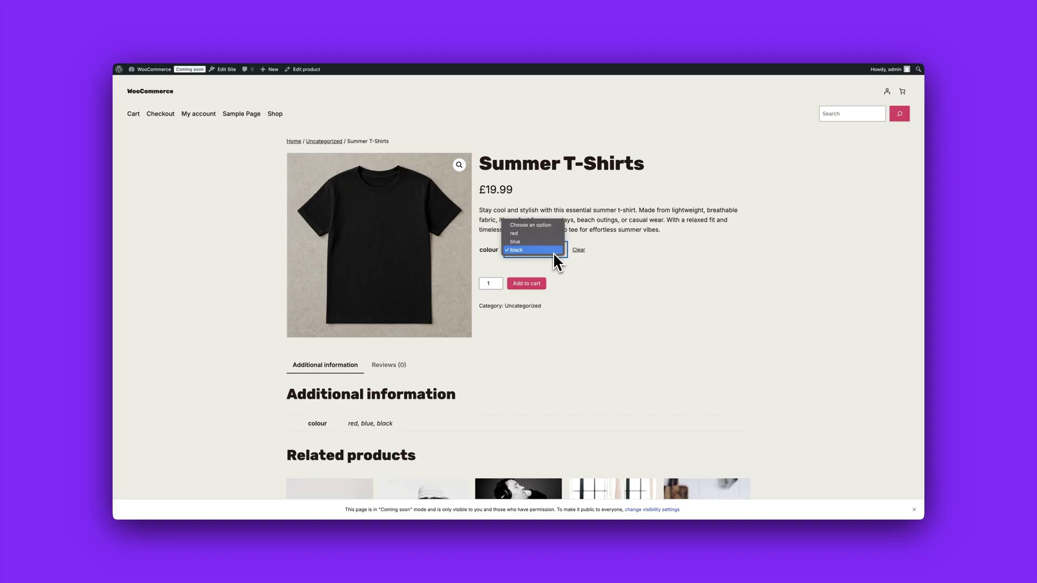
pyautogui.click(524, 238)
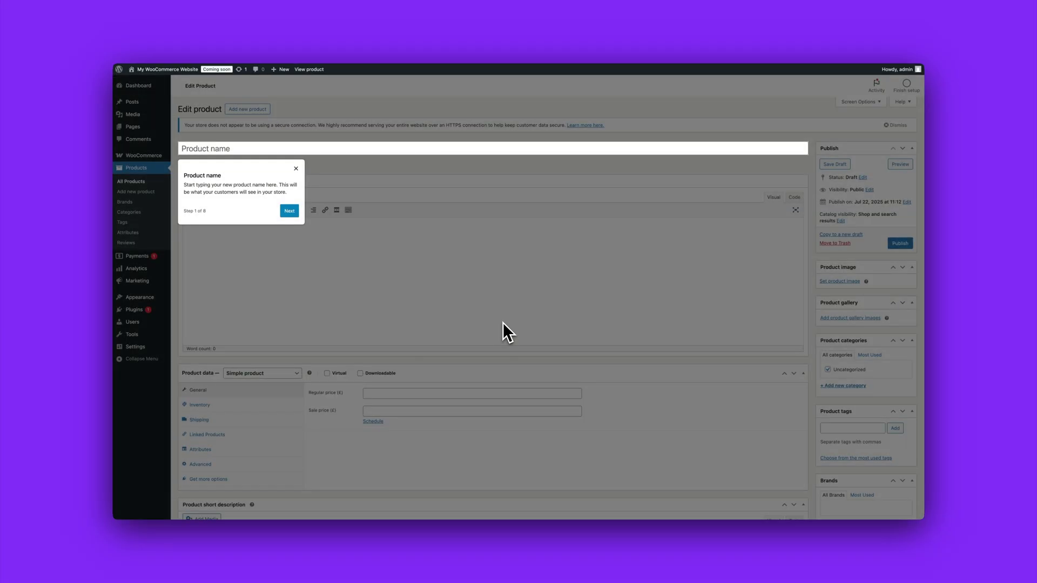
# Step: Name the product 'Vintage-Inspired Embroidered Cocktail Dress' and add its 'Elegantly timeless…' description
pyautogui.click(265, 152)
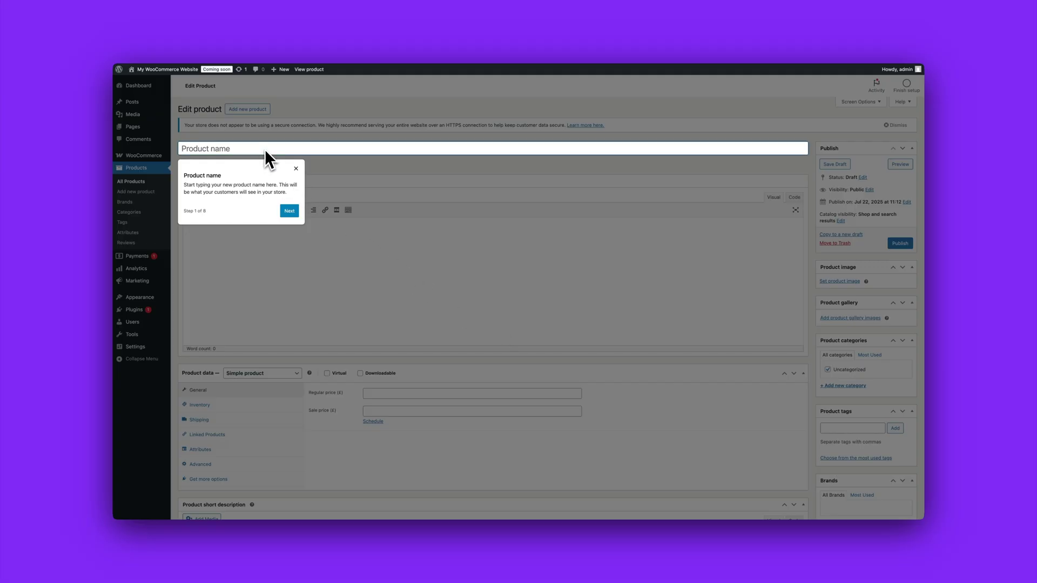
pyautogui.write('Vintage-Inspired Embroidered Cocktail Dress')
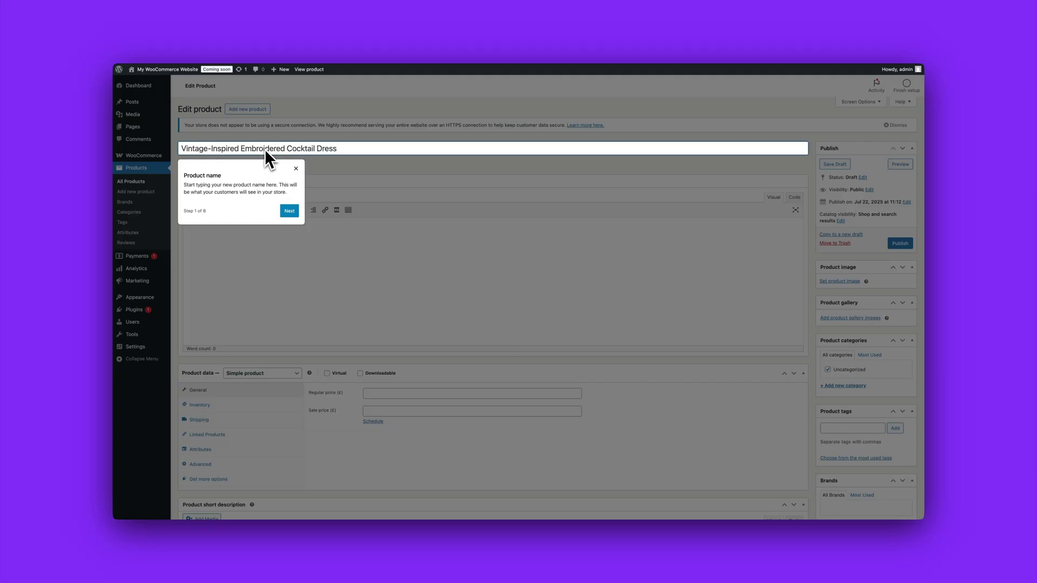
pyautogui.click(287, 207)
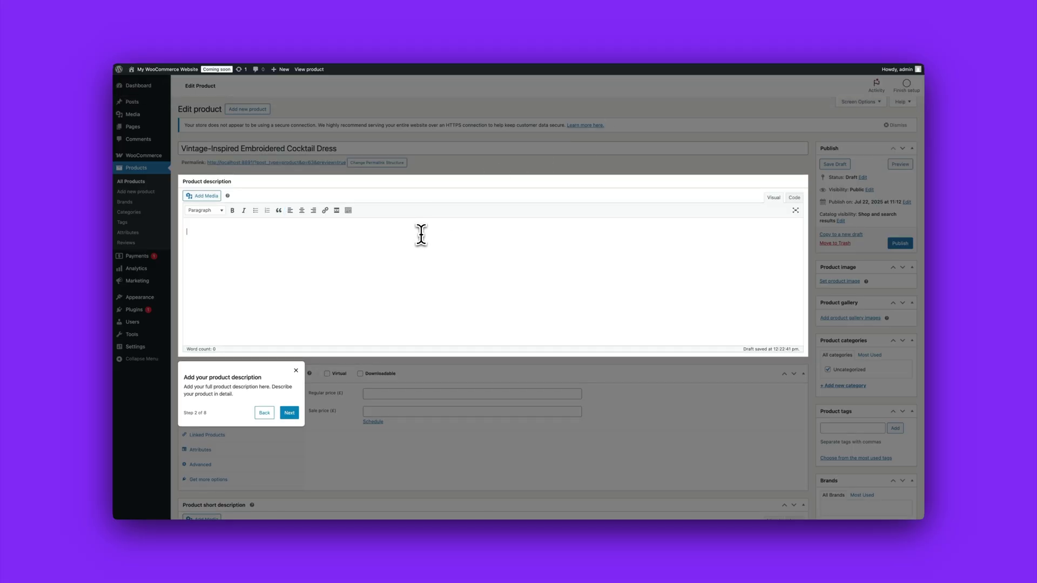
pyautogui.write('Elegantly timeless, this exquisite cocktail dress evokes classic glamour with a modern sensibility. Crafted from delicate fabric adorned with intricate botanical embroidery, the dress features a flattering fitted bodice and a softly flared skirt that falls just below the knee. The high neckline and sleeveless silhouette highlight the shoulders, while the subtle sheen and textured detailing lend an air of sophistication. Perfect for evening events, weddings, or special occasions, this dress combines vintage charm with couture-level craftsmanship to make a graceful, unforgettable statement.')
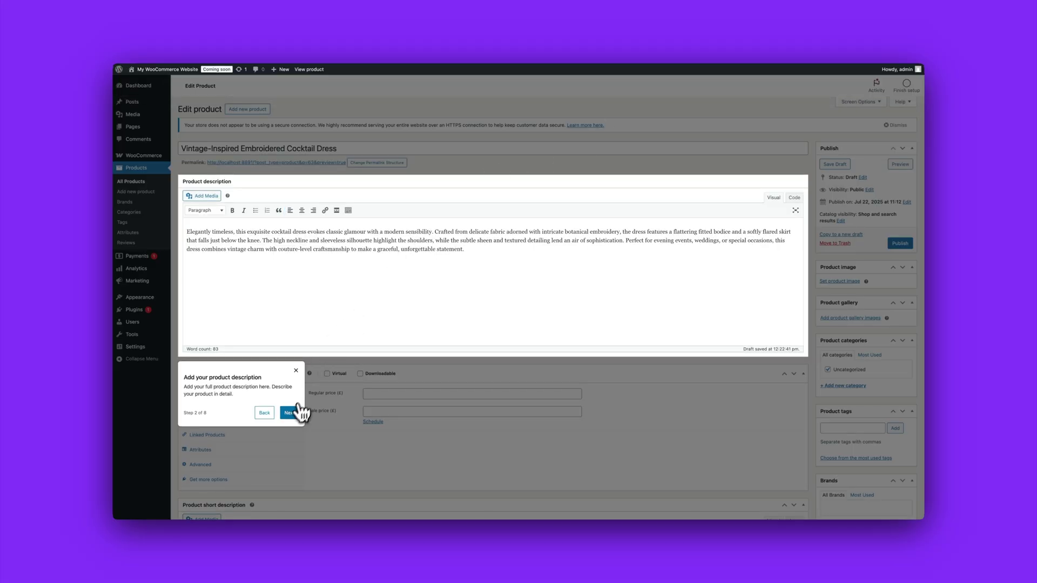
pyautogui.click(292, 415)
pyautogui.write('199')
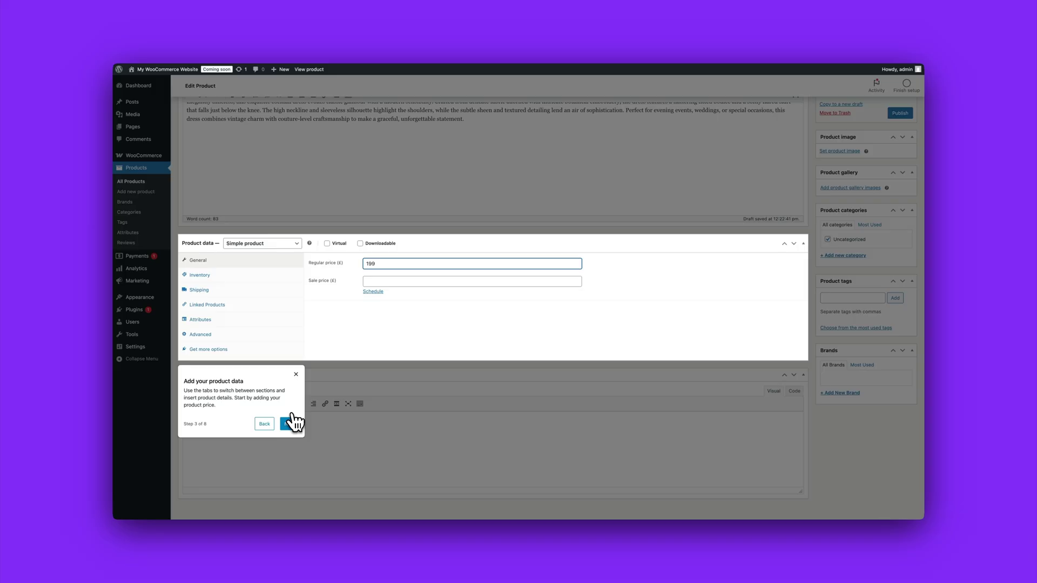
# Step: Turn on stock tracking in Inventory with a quantity of 5
pyautogui.click(201, 276)
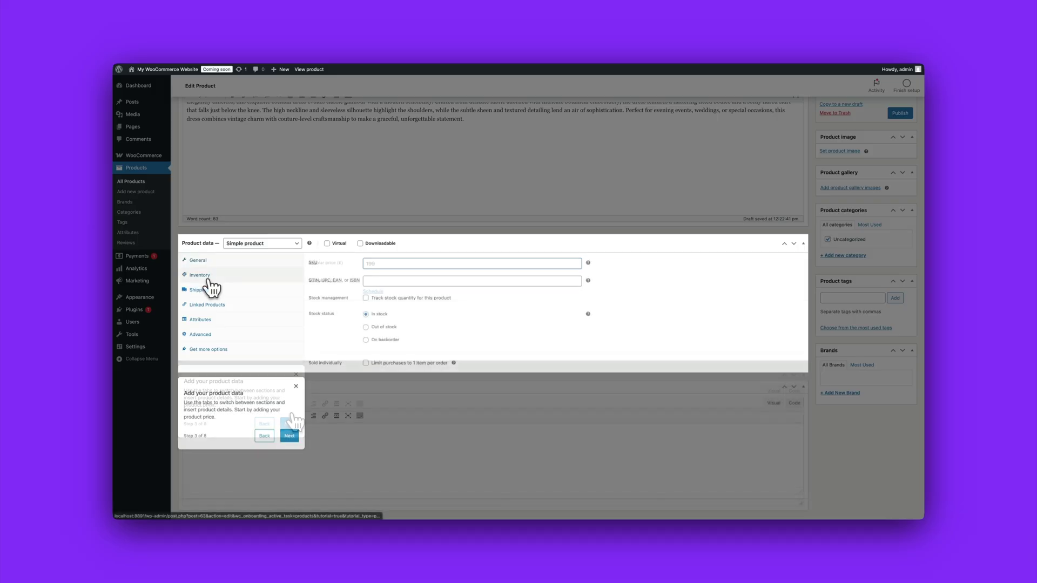
pyautogui.click(365, 298)
pyautogui.click(375, 316)
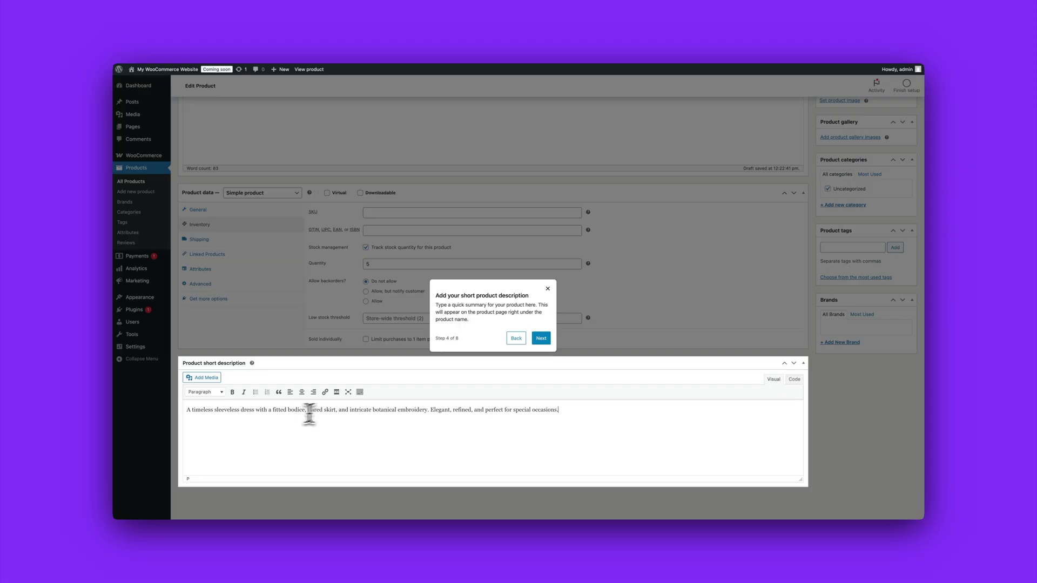
pyautogui.click(541, 338)
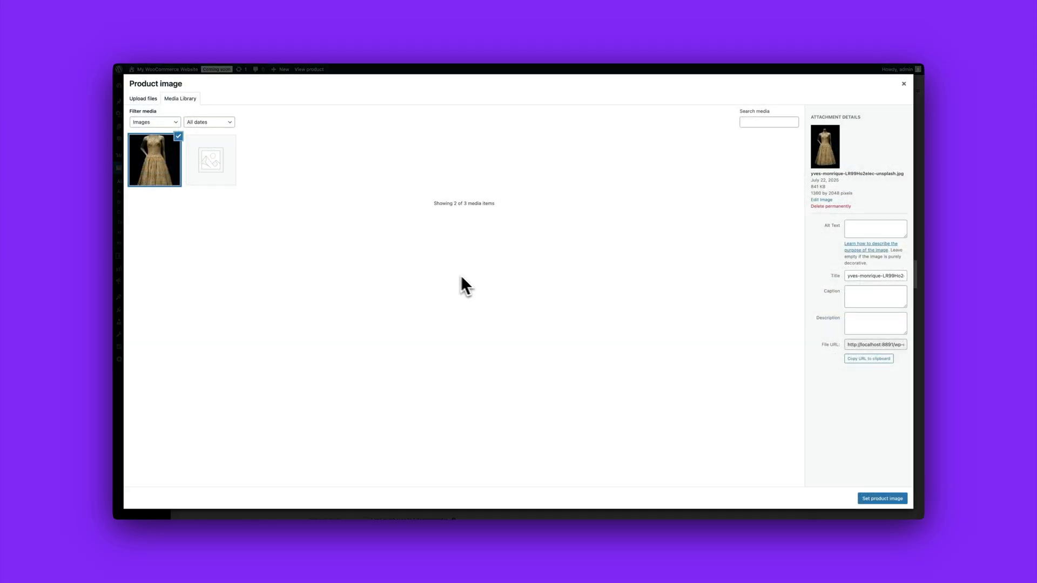
# Step: Set the dress photo as product image, dismiss the tour and publish the dress
pyautogui.click(866, 499)
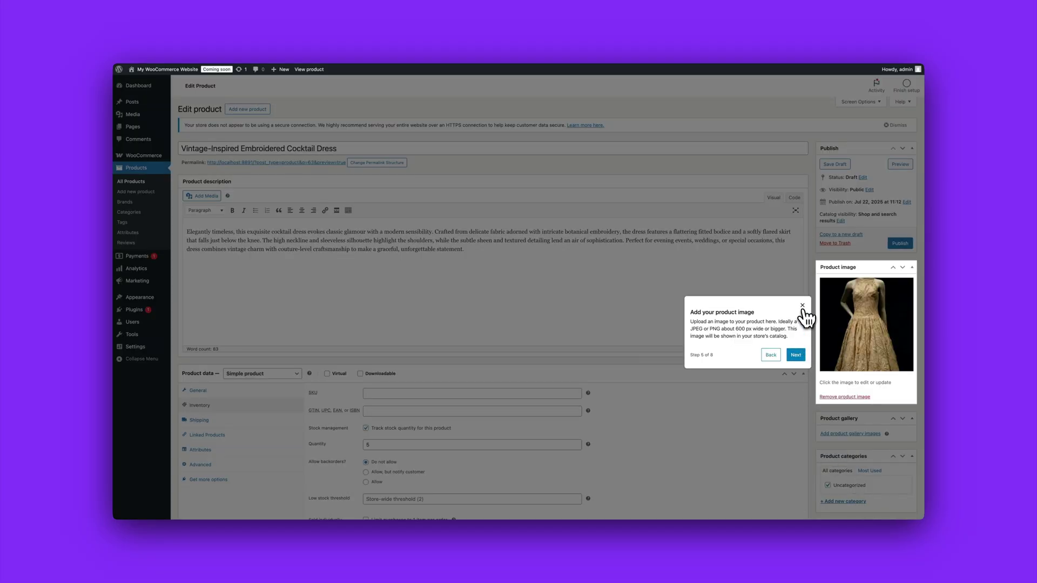
pyautogui.click(802, 306)
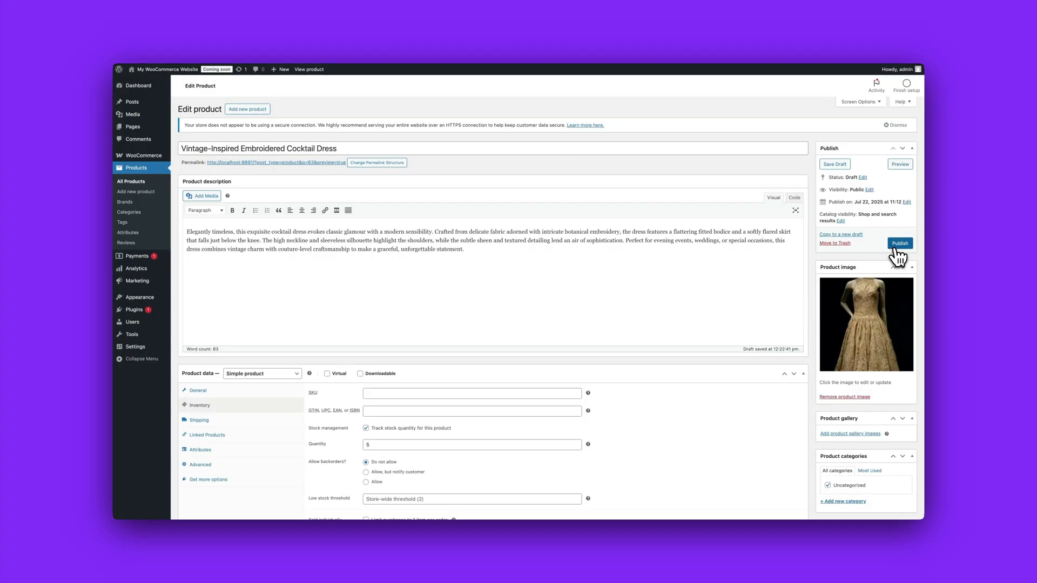
pyautogui.click(898, 243)
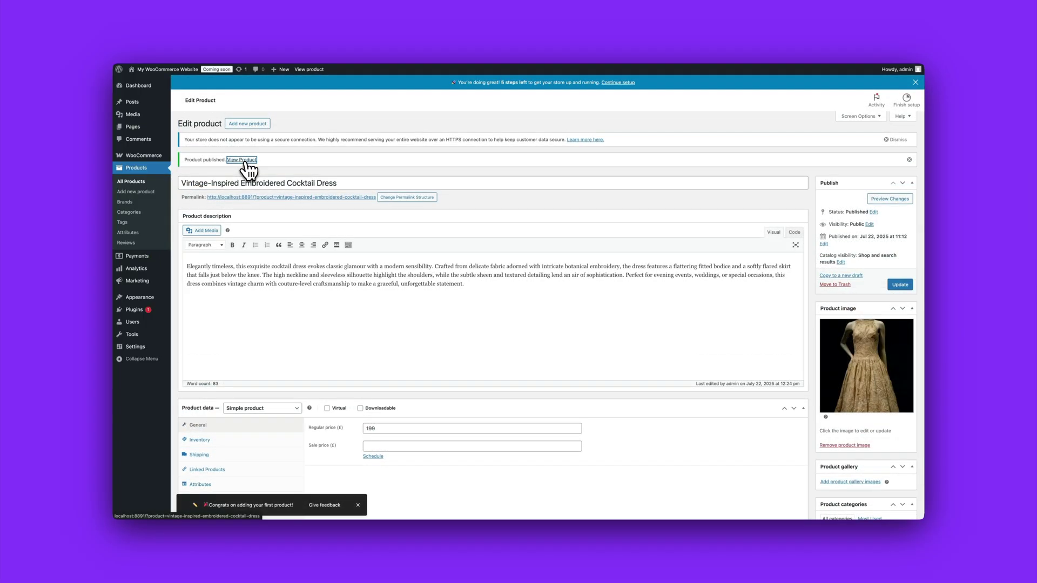
pyautogui.click(248, 161)
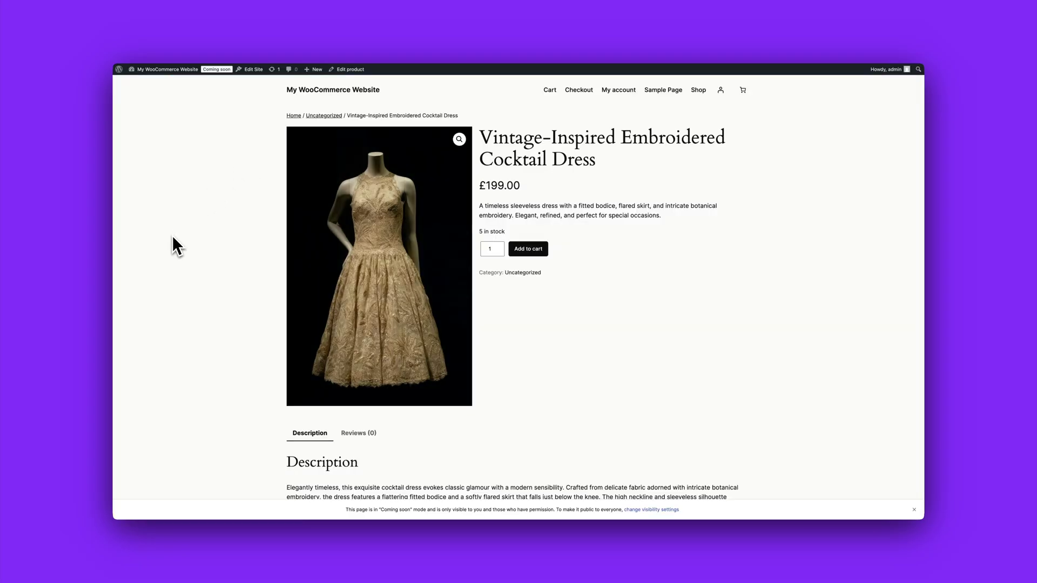
# Step: Scroll down the live dress page to check its full description
pyautogui.scroll(-5, 172, 236)
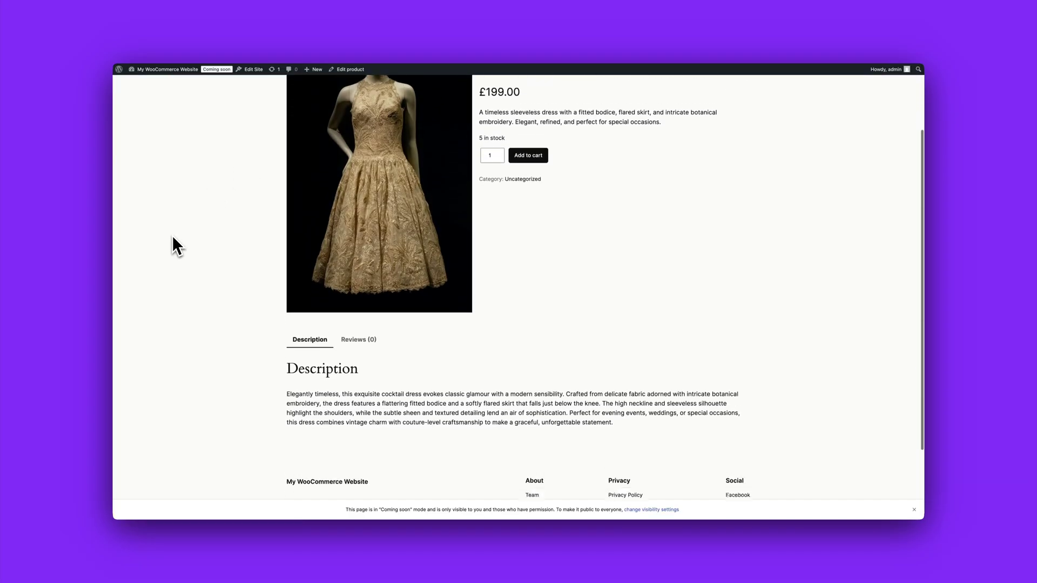
pyautogui.scroll(-2, 172, 236)
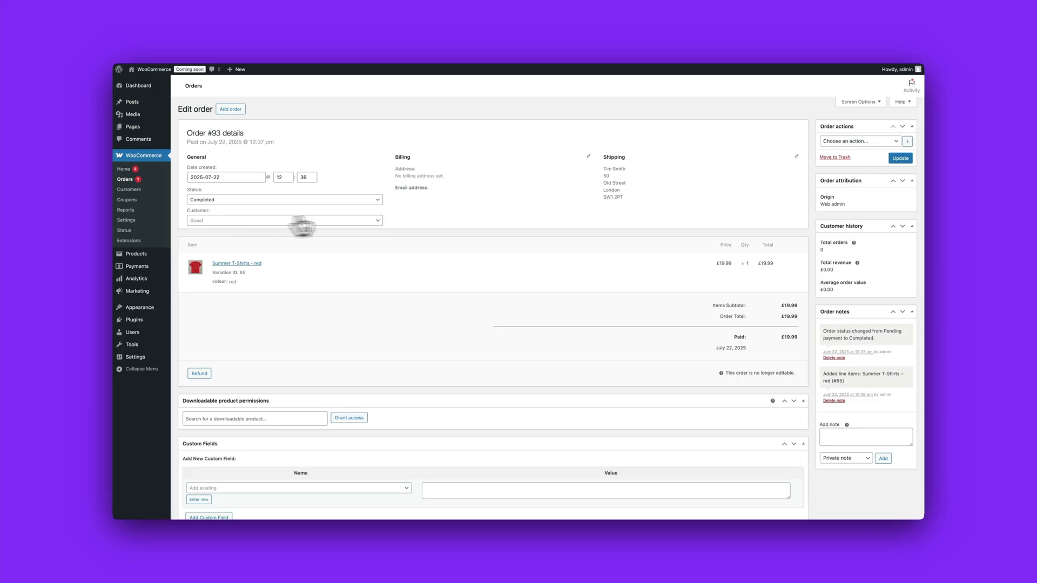
# Step: Review order #93's shipping and billing details and the available order statuses
pyautogui.click(797, 157)
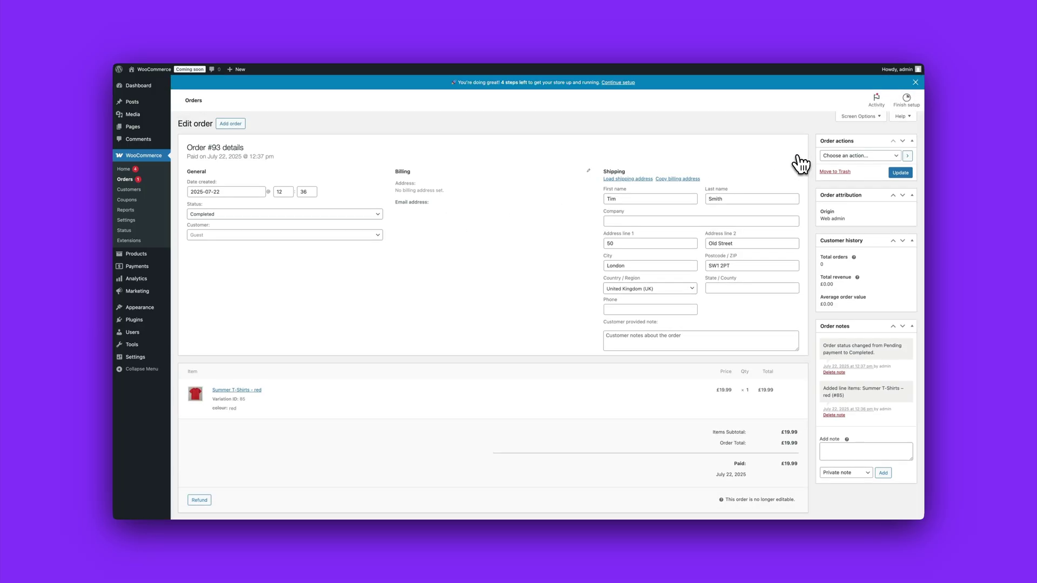
pyautogui.click(588, 172)
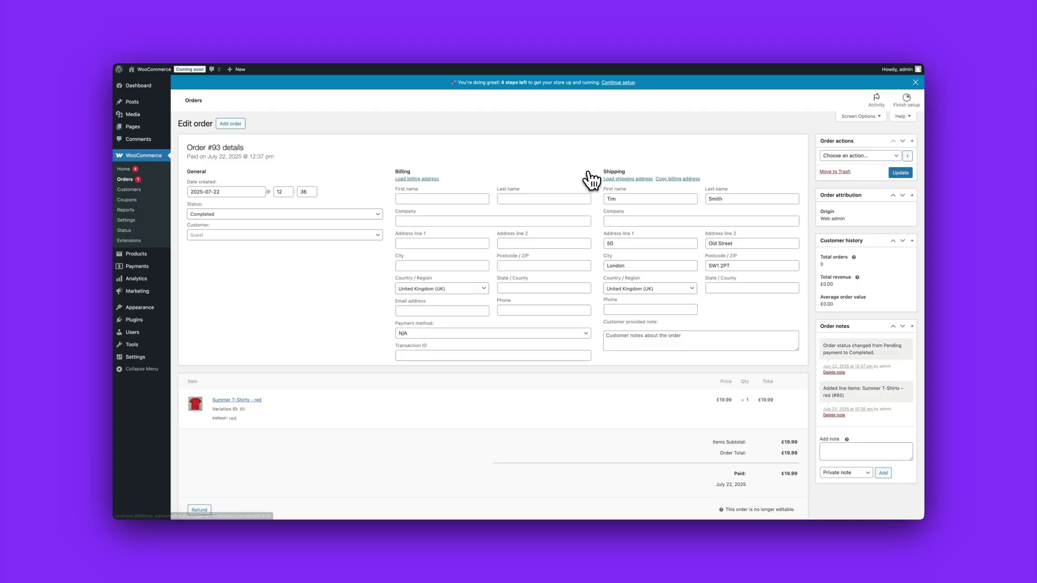
pyautogui.click(377, 219)
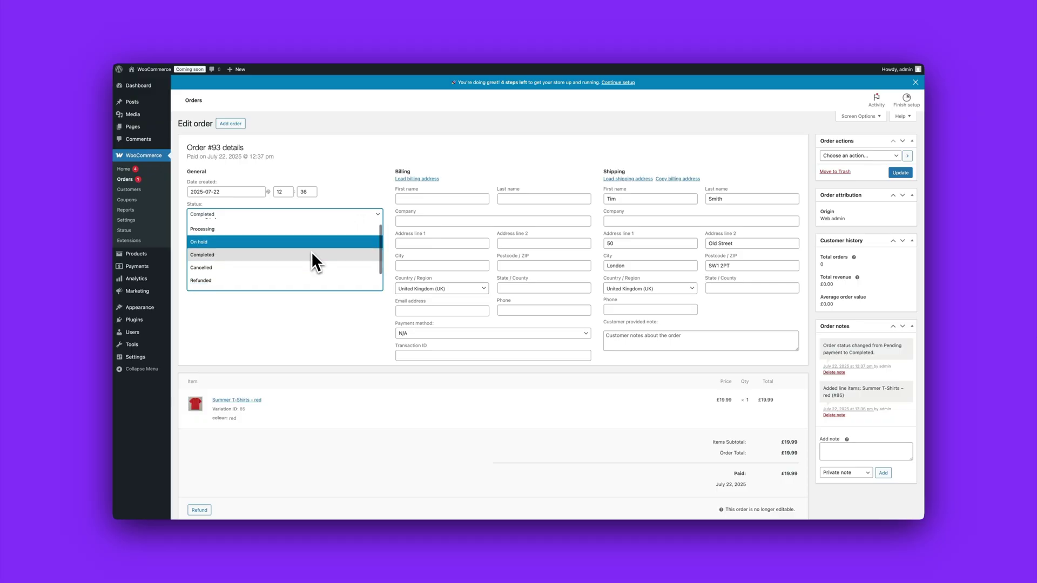
pyautogui.scroll(-1, 312, 252)
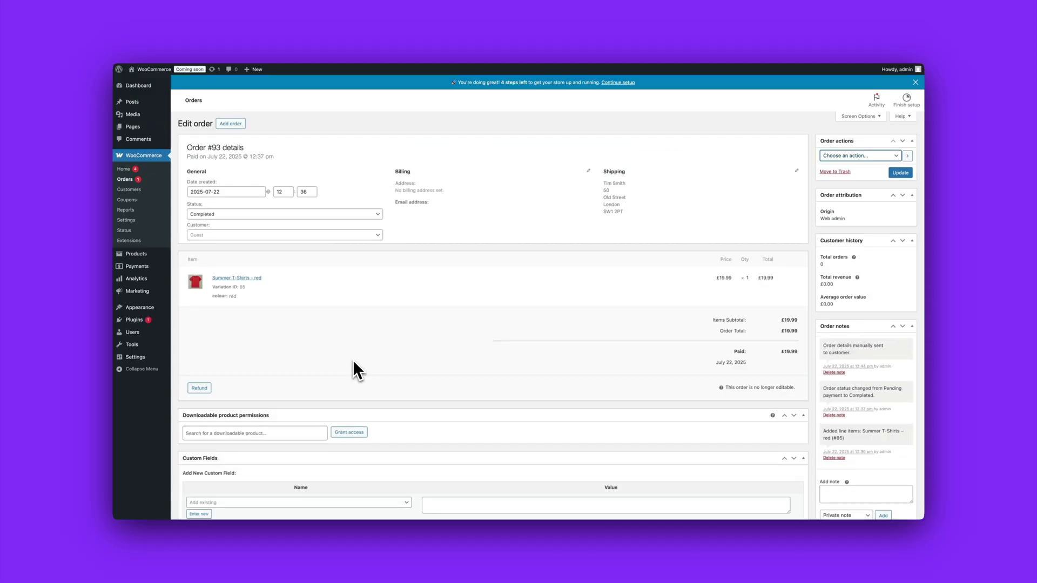
# Step: Resend the new order notification for order #93 and update the order
pyautogui.click(896, 155)
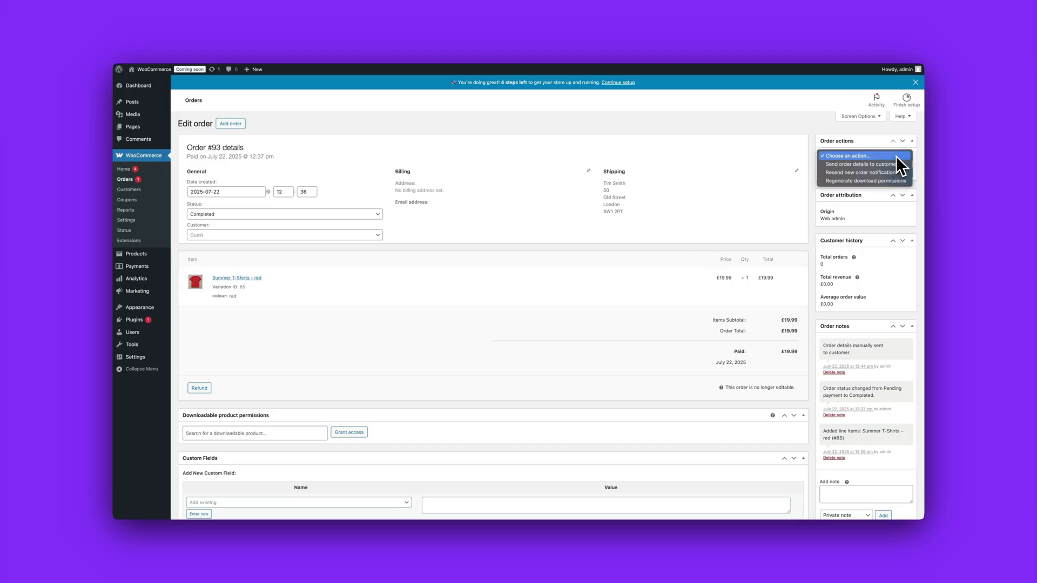
pyautogui.click(855, 175)
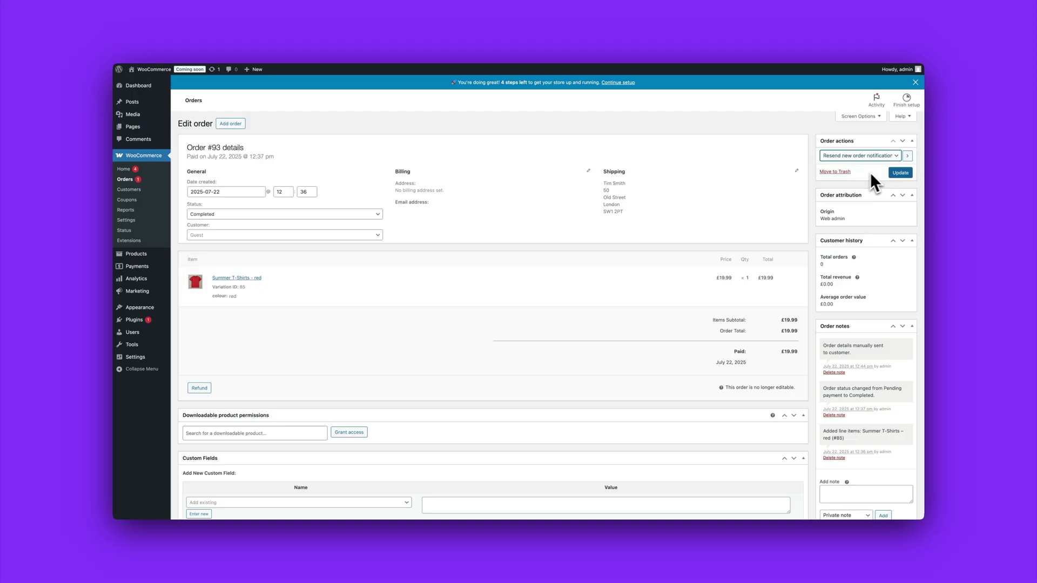
pyautogui.click(899, 172)
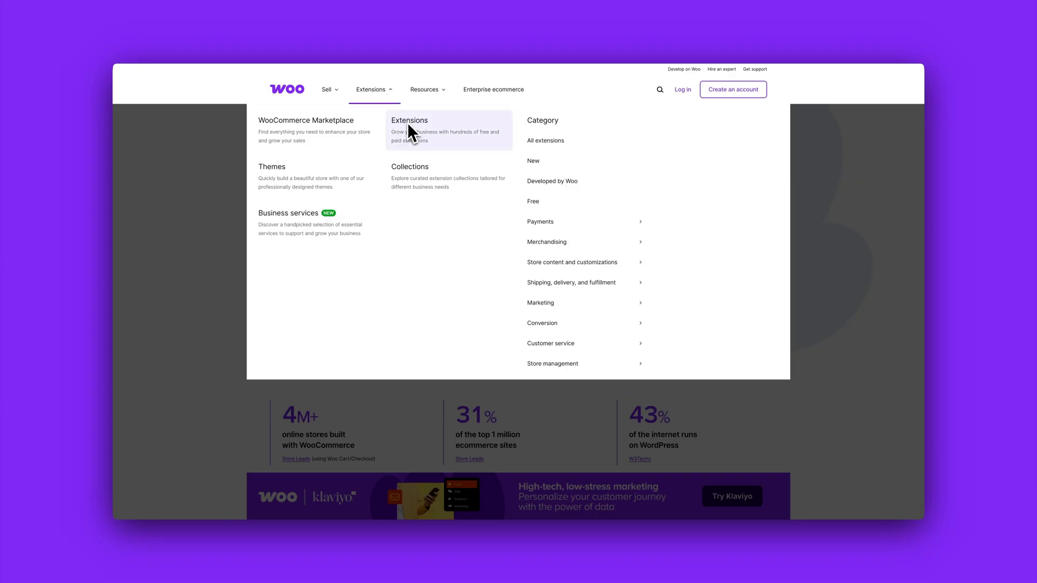
# Step: Browse down through the marketplace Extensions grid
pyautogui.click(407, 122)
pyautogui.scroll(-2, 828, 403)
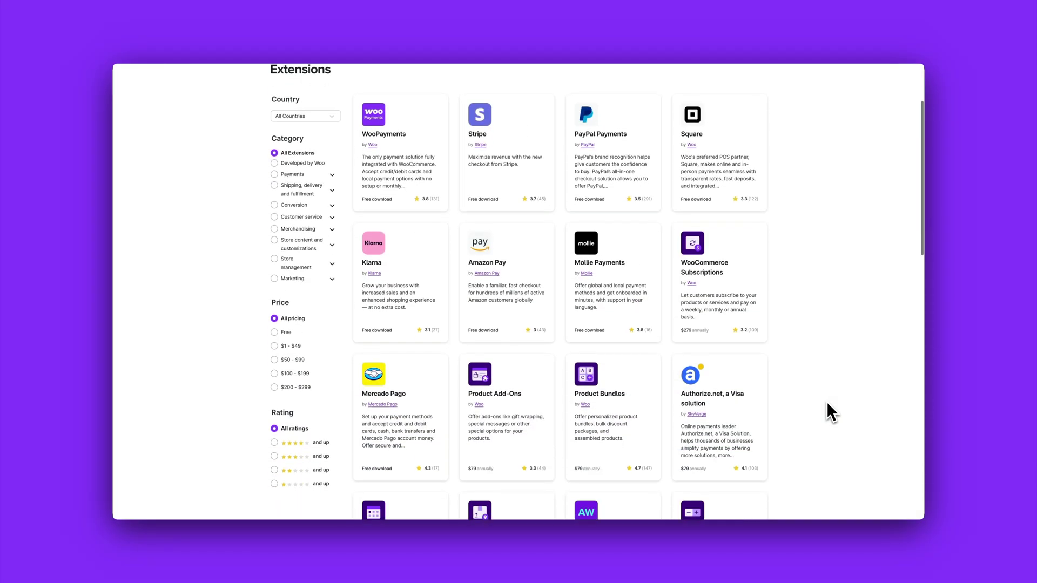
pyautogui.scroll(-2, 827, 403)
pyautogui.scroll(-2, 827, 403)
pyautogui.scroll(-1, 827, 412)
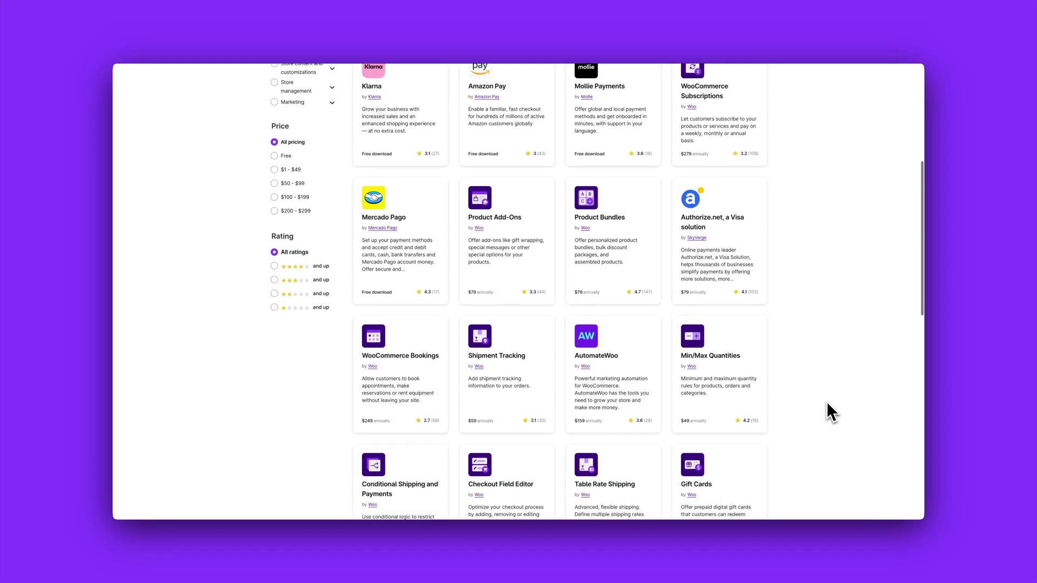
pyautogui.scroll(-1, 826, 412)
pyautogui.scroll(-3, 826, 404)
pyautogui.scroll(-1, 828, 404)
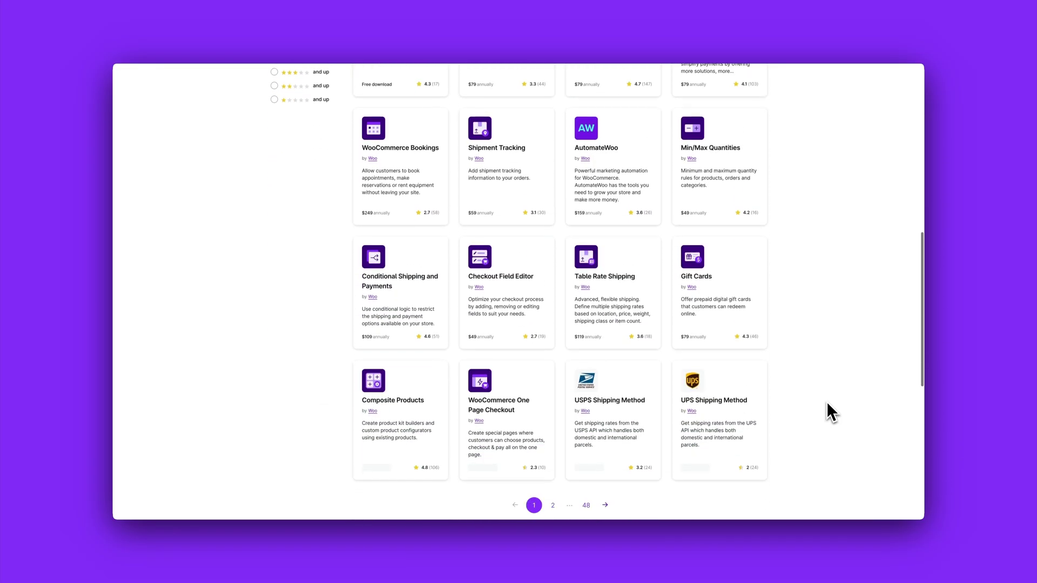
pyautogui.scroll(-1, 827, 403)
pyautogui.scroll(-1, 827, 404)
pyautogui.scroll(-1, 827, 403)
# Step: Return to the top and search the extensions for 'kla'
pyautogui.scroll(6, 827, 403)
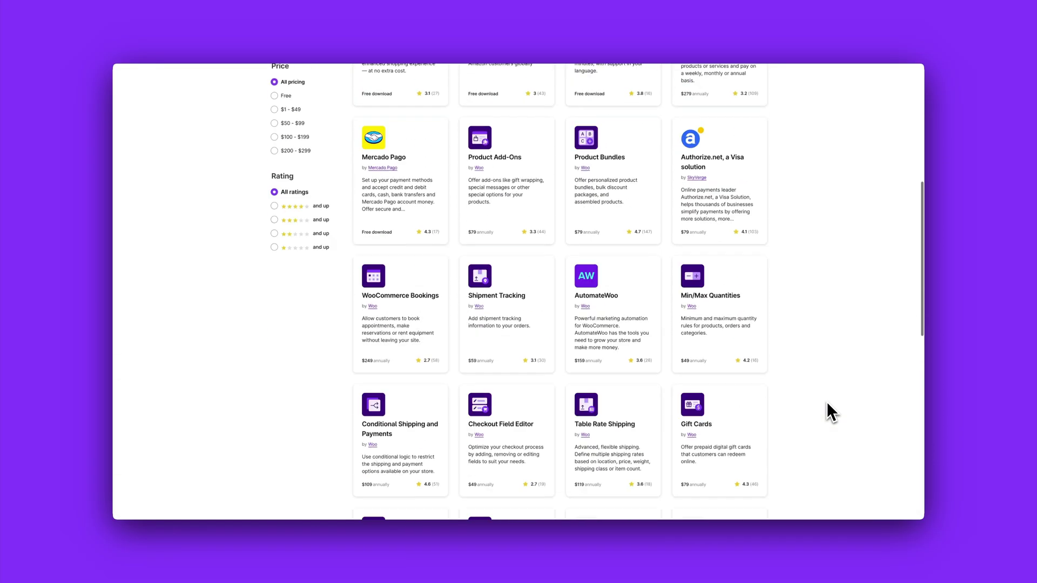
pyautogui.scroll(4, 827, 403)
pyautogui.scroll(1, 827, 404)
pyautogui.scroll(2, 826, 404)
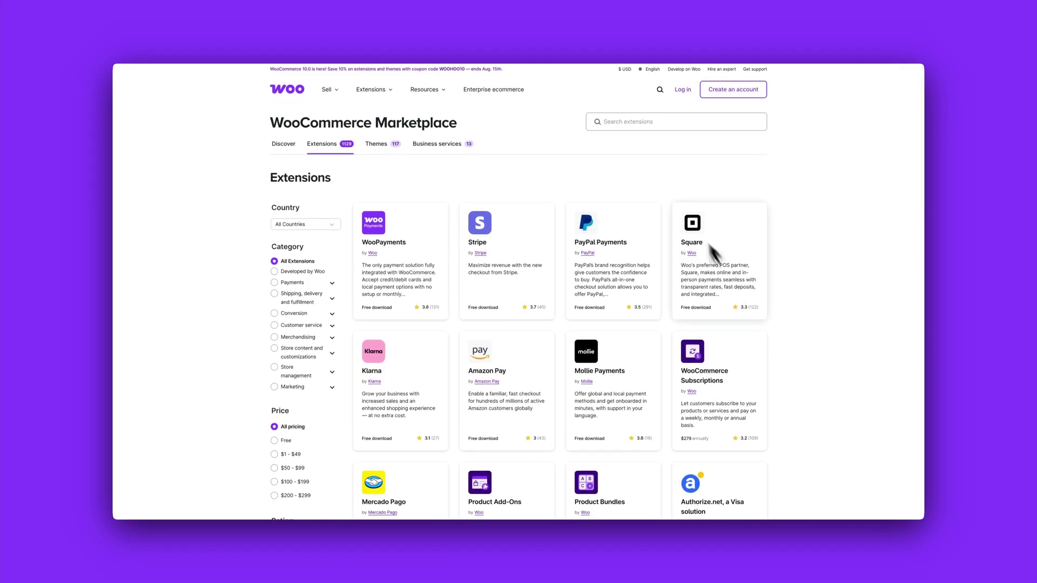
pyautogui.click(644, 127)
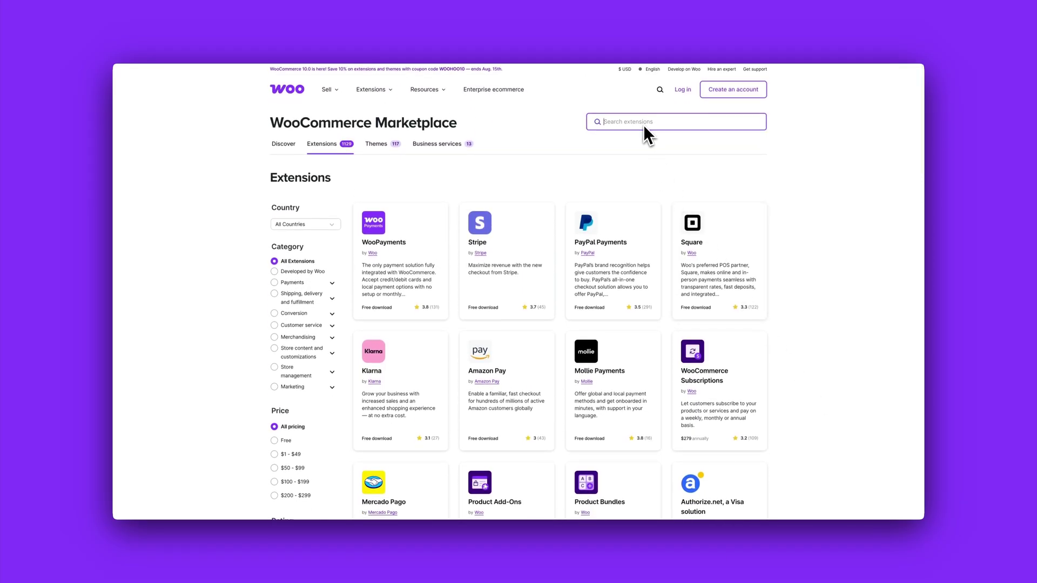
pyautogui.write('kla')
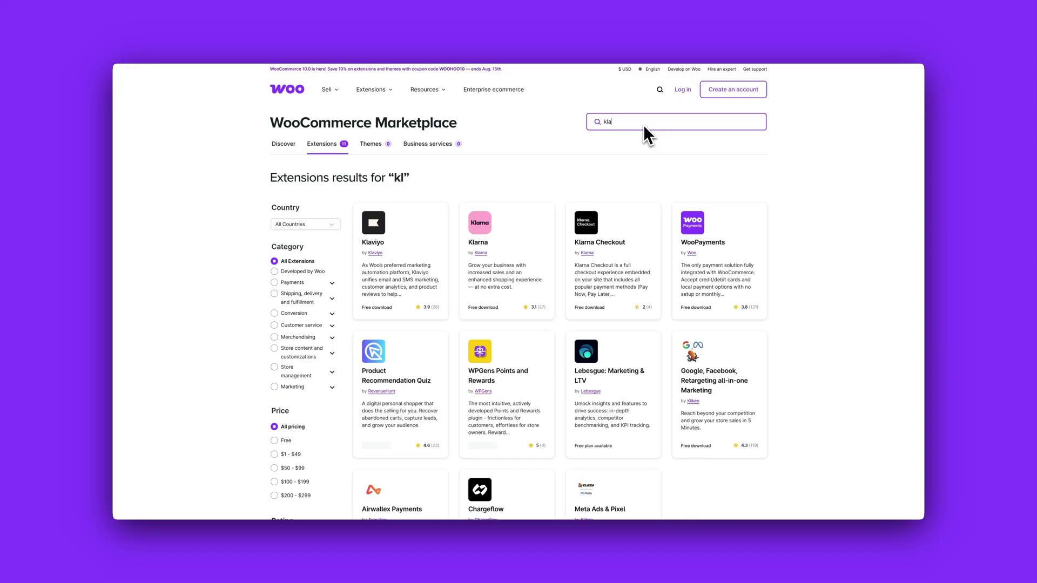
# Step: Clear the search to list all 1,132 extensions, then scroll down through them and back up
pyautogui.click(414, 281)
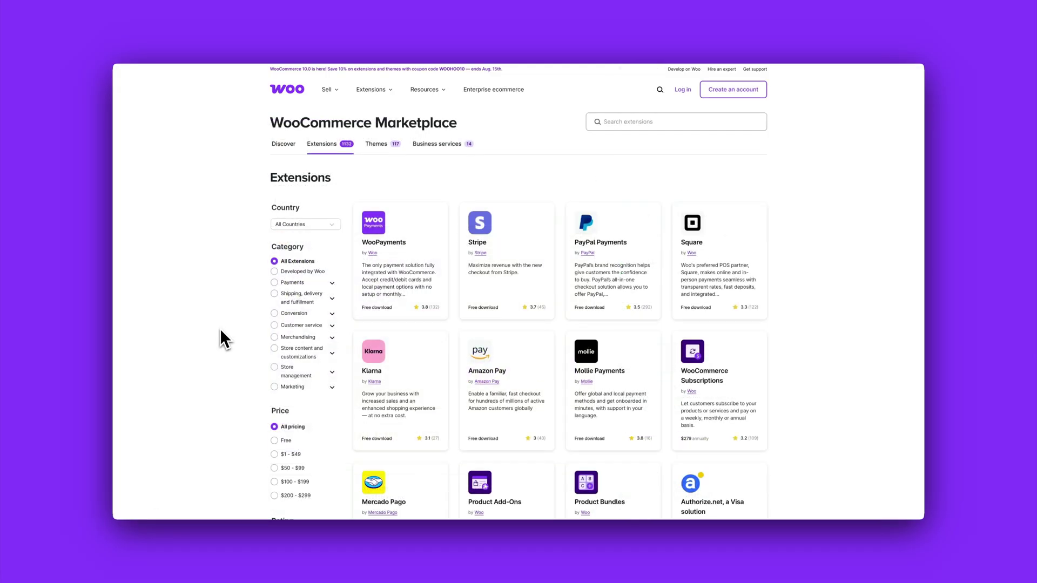
pyautogui.scroll(-1, 220, 330)
pyautogui.scroll(-2, 221, 330)
pyautogui.scroll(-1, 221, 330)
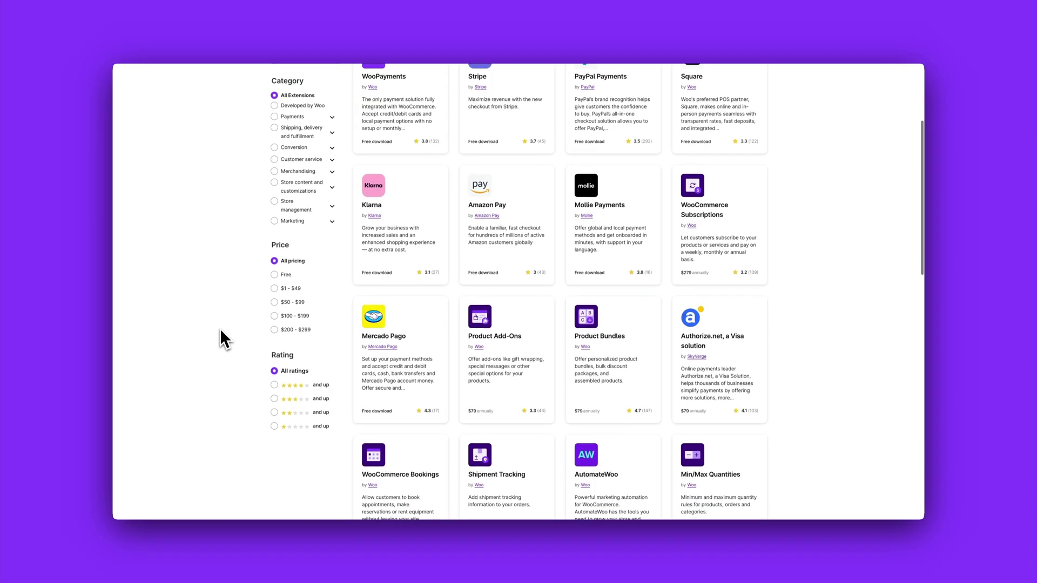
pyautogui.scroll(-2, 221, 330)
pyautogui.scroll(-2, 221, 330)
pyautogui.scroll(-3, 221, 330)
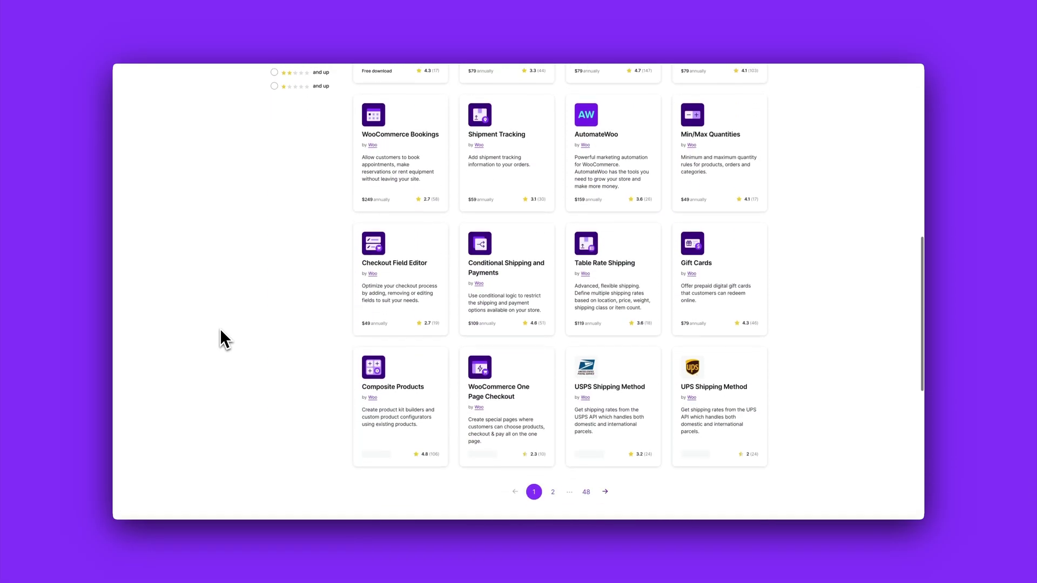
pyautogui.scroll(-1, 221, 330)
pyautogui.scroll(-2, 220, 331)
pyautogui.scroll(1, 220, 330)
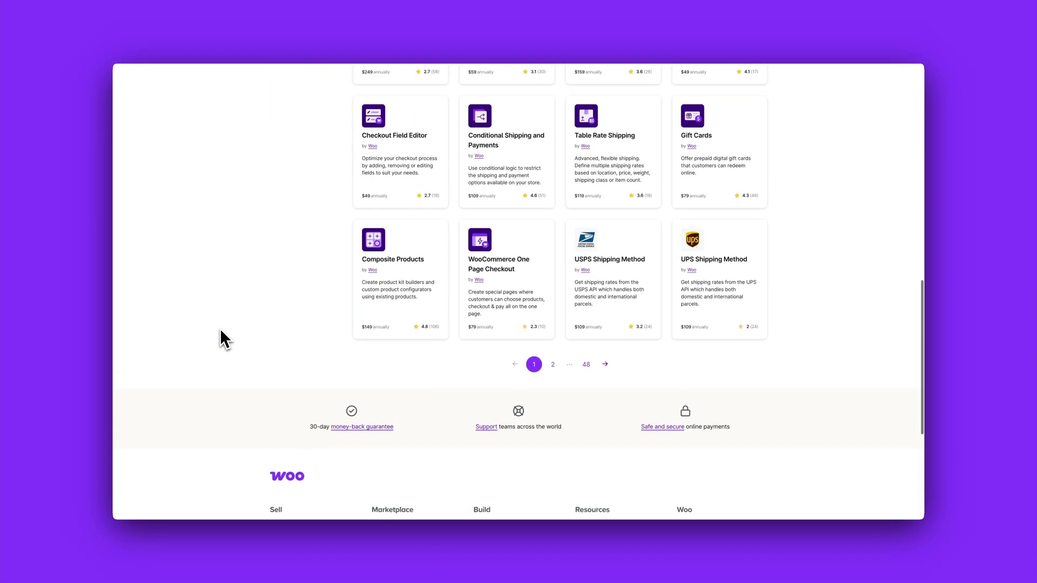
pyautogui.scroll(5, 221, 331)
pyautogui.scroll(1, 219, 328)
pyautogui.scroll(3, 219, 328)
pyautogui.scroll(2, 219, 329)
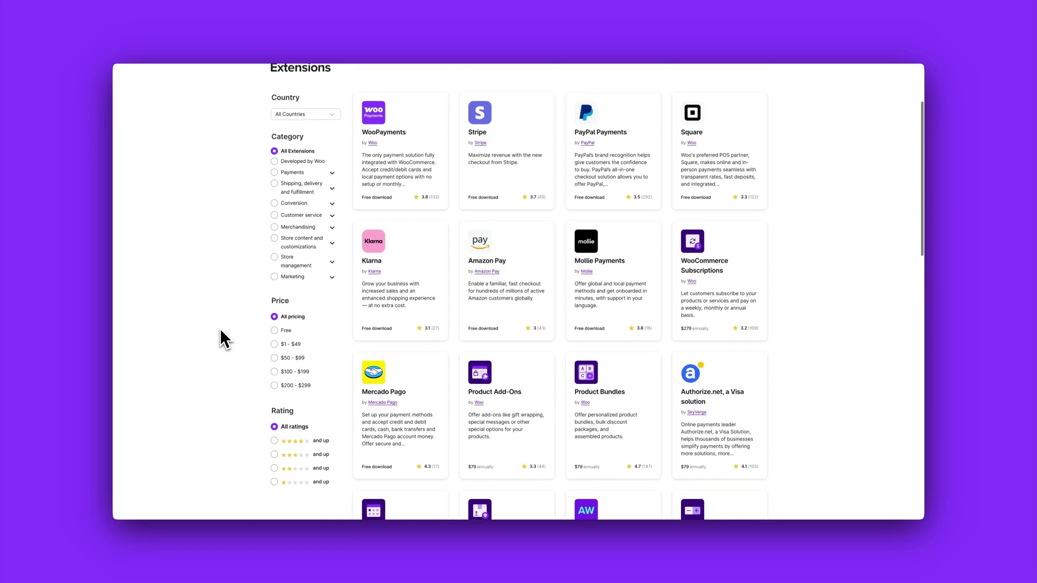
pyautogui.scroll(1, 220, 331)
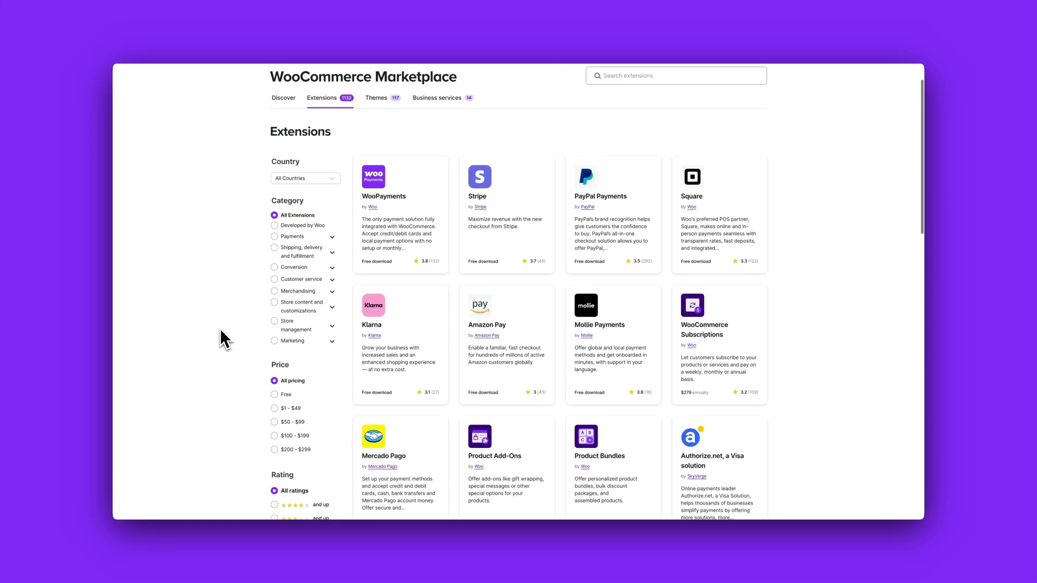
# Step: Open the WooCommerce Subscriptions product page, priced at $279 for one year
pyautogui.click(699, 335)
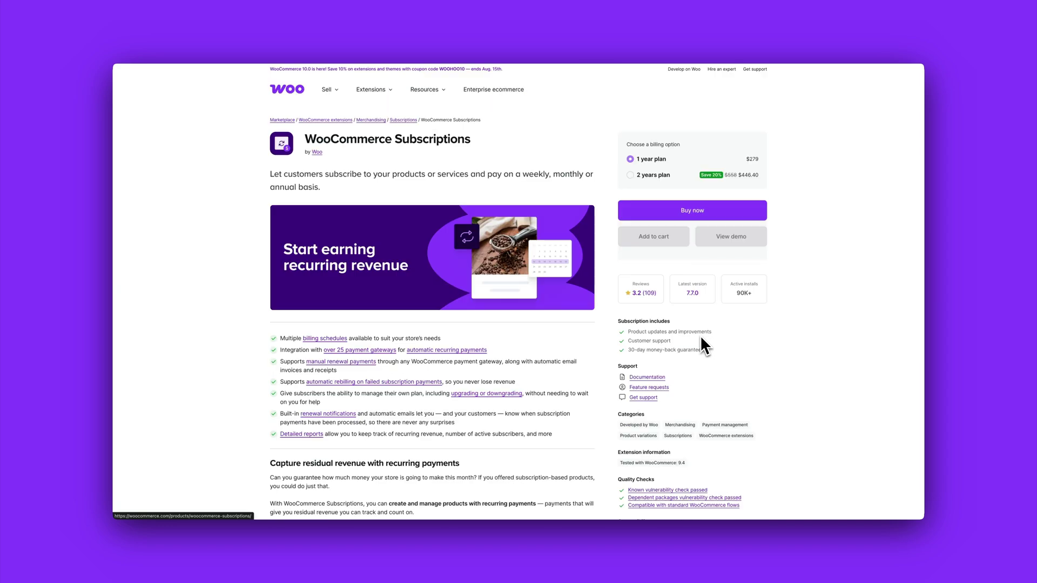